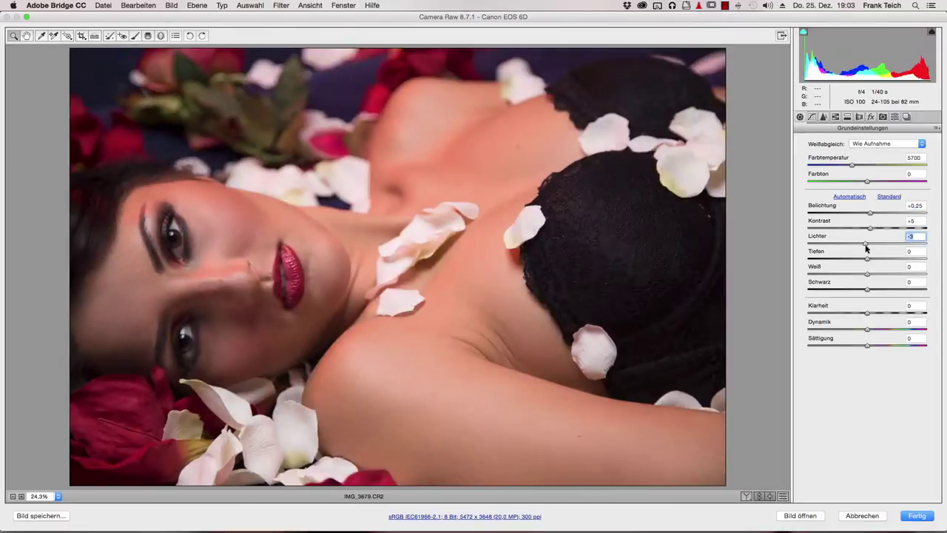
- Check the HSL/Graustufen settings, then open IMG_3679.CR2 from Camera Raw into Photoshop
{"action": "left_click", "coordinate": [848, 116]}
{"action": "left_click", "coordinate": [798, 513]}
- Switch to the Healing Brush for blemishes and fit the whole photo on screen
{"action": "key", "text": "j"}
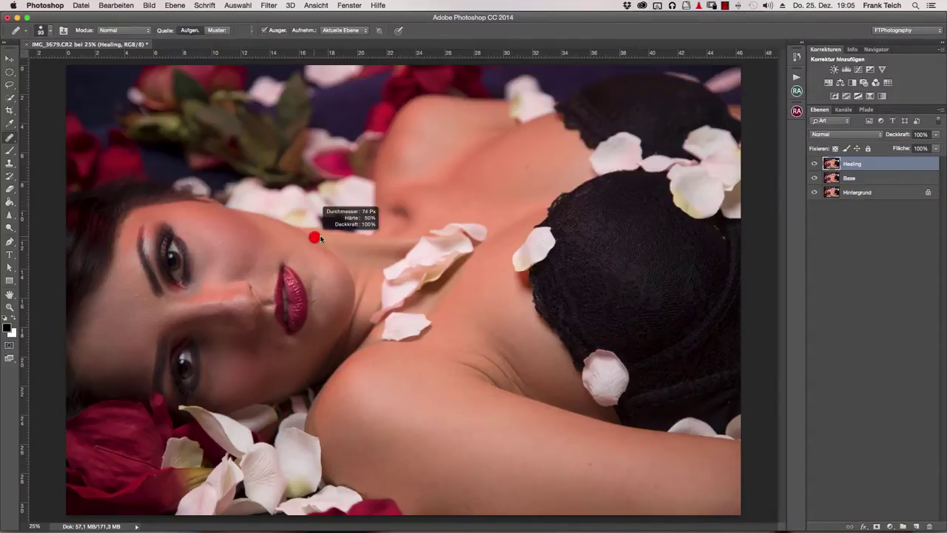
{"action": "scroll", "coordinate": [419, 313], "scroll_direction": "up", "scroll_amount": 5}
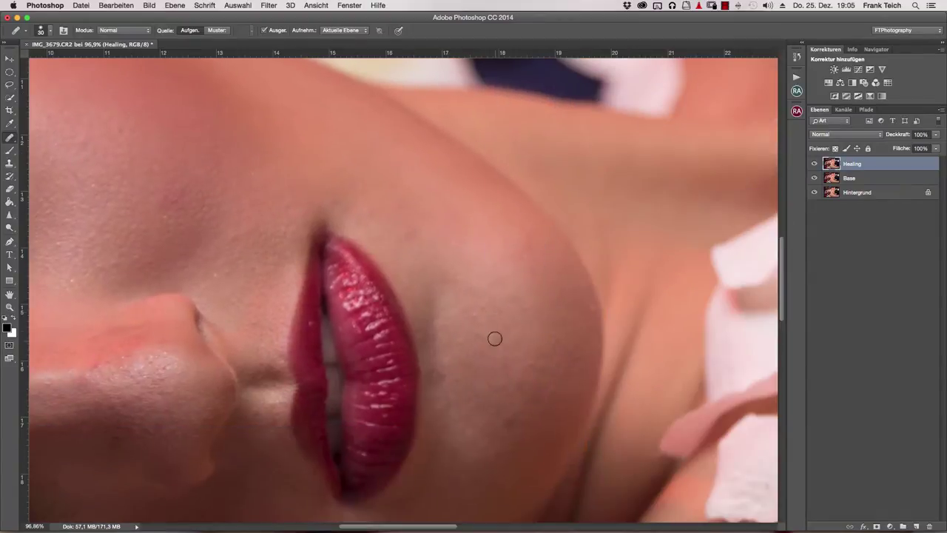
{"action": "scroll", "coordinate": [504, 346], "scroll_direction": "down", "scroll_amount": 3}
{"action": "scroll", "coordinate": [395, 180], "scroll_direction": "left", "scroll_amount": 8}
{"action": "key", "text": "ctrl+0"}
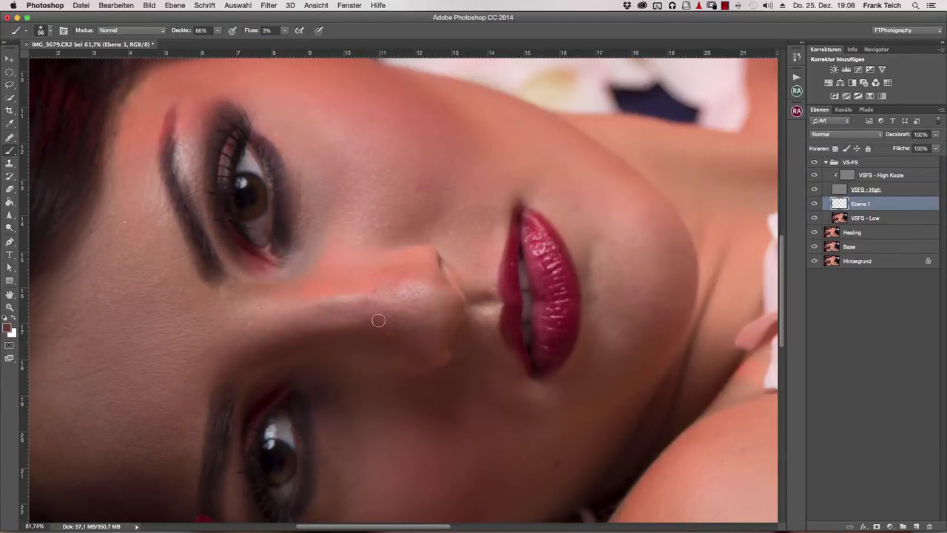
- Shrink the brush, then Gaussian-blur the lassoed cheek area on the VSFS - Low copy
{"action": "scroll", "coordinate": [296, 296], "scroll_direction": "down", "scroll_amount": 5}
{"action": "scroll", "coordinate": [237, 289], "scroll_direction": "right", "scroll_amount": 5}
{"action": "scroll", "coordinate": [280, 348], "scroll_direction": "up", "scroll_amount": 1}
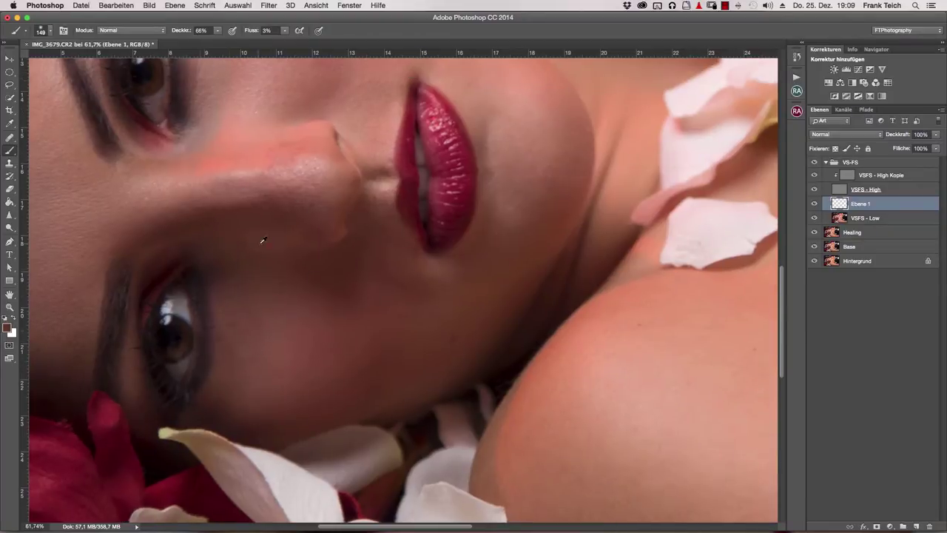
{"action": "scroll", "coordinate": [212, 243], "scroll_direction": "up", "scroll_amount": 5}
{"action": "scroll", "coordinate": [211, 244], "scroll_direction": "right", "scroll_amount": 2}
{"action": "left_click_drag", "start_coordinate": [398, 249], "coordinate": [366, 249]}
{"action": "scroll", "coordinate": [179, 269], "scroll_direction": "up", "scroll_amount": 4}
{"action": "scroll", "coordinate": [179, 269], "scroll_direction": "down", "scroll_amount": 5}
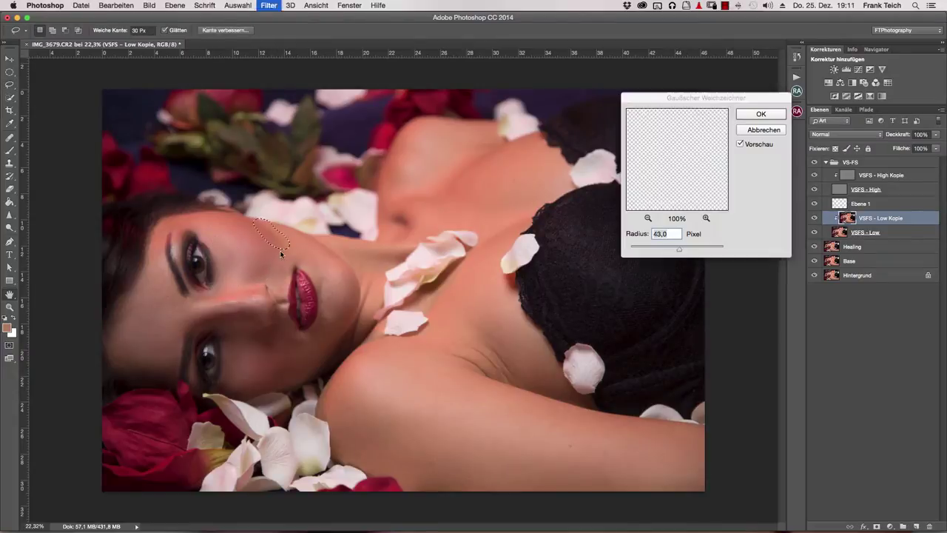
{"action": "key", "text": "Return"}
{"action": "key", "text": "ctrl+d"}
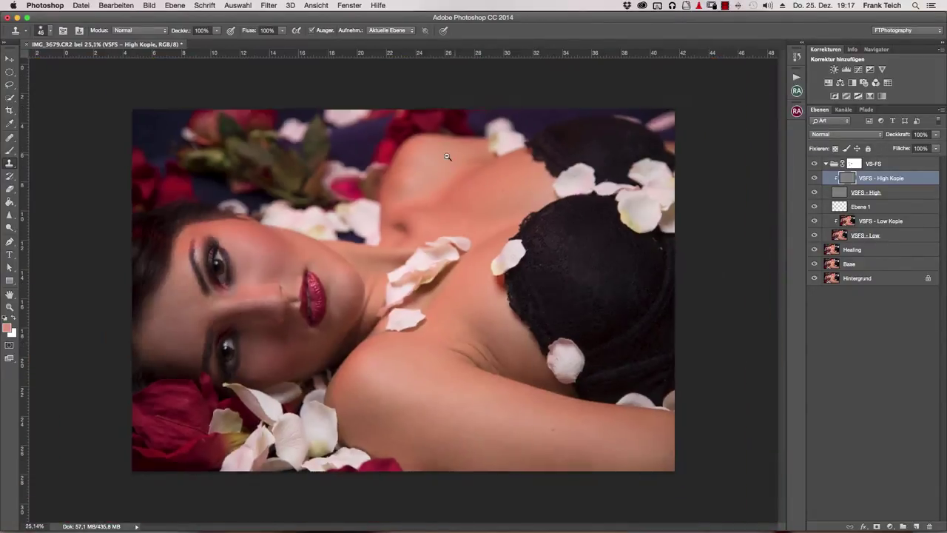
- Clean up skin texture with the Clone Stamp on VSFS - High Kopie
{"action": "scroll", "coordinate": [506, 354], "scroll_direction": "up", "scroll_amount": 5}
{"action": "scroll", "coordinate": [414, 414], "scroll_direction": "up", "scroll_amount": 2}
{"action": "scroll", "coordinate": [412, 380], "scroll_direction": "up", "scroll_amount": 2}
{"action": "scroll", "coordinate": [485, 182], "scroll_direction": "down", "scroll_amount": 4}
{"action": "scroll", "coordinate": [490, 233], "scroll_direction": "down", "scroll_amount": 2}
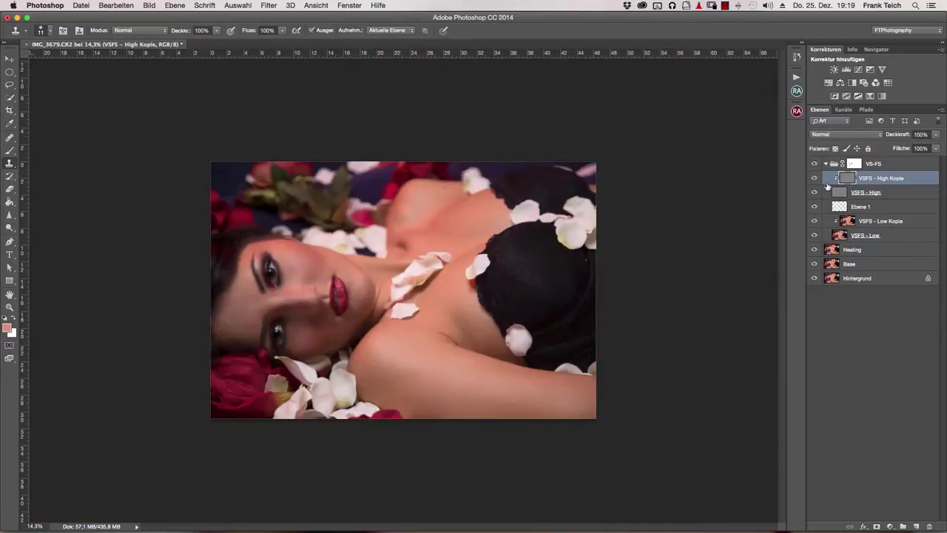
{"action": "scroll", "coordinate": [503, 244], "scroll_direction": "up", "scroll_amount": 4}
{"action": "scroll", "coordinate": [518, 258], "scroll_direction": "up", "scroll_amount": 1}
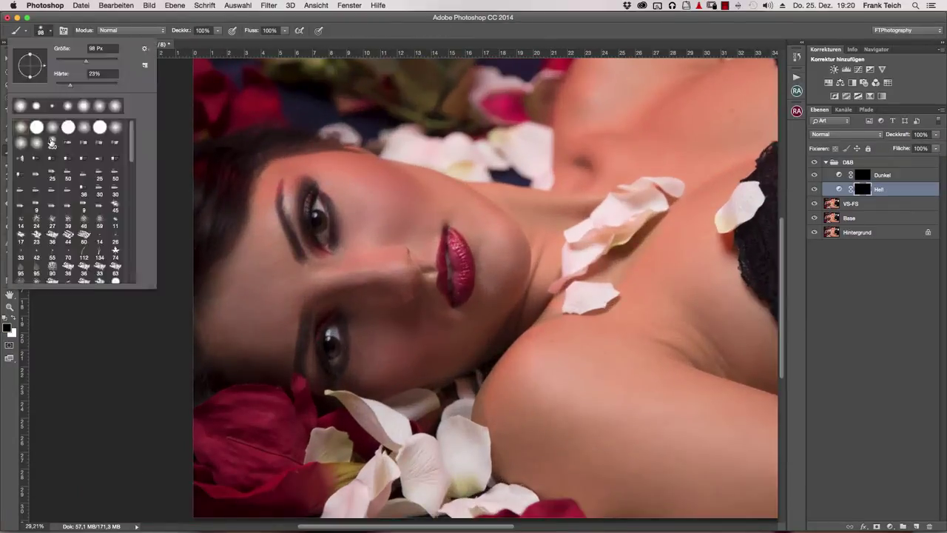
- Paint the Dunkel mask to darken the neck and shoulder shading
{"action": "scroll", "coordinate": [484, 292], "scroll_direction": "down", "scroll_amount": 2}
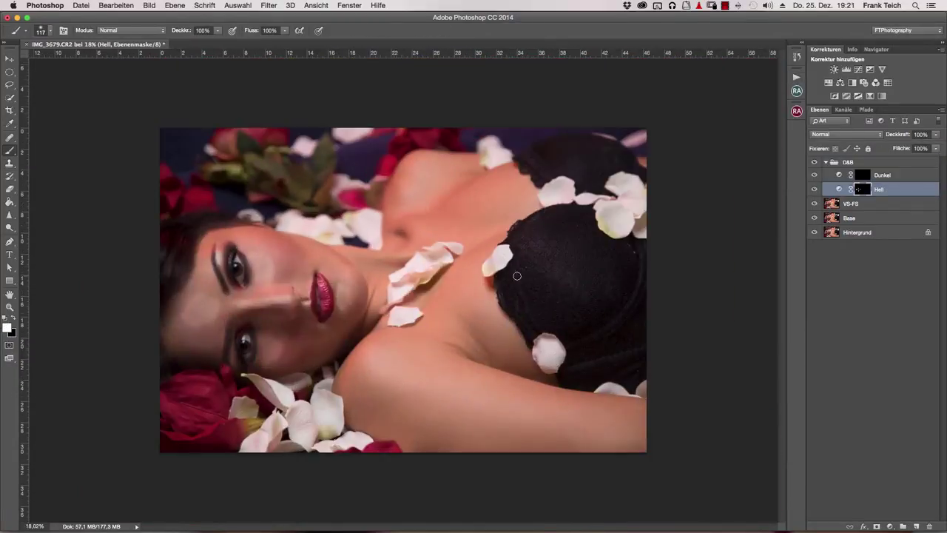
{"action": "scroll", "coordinate": [304, 249], "scroll_direction": "up", "scroll_amount": 1}
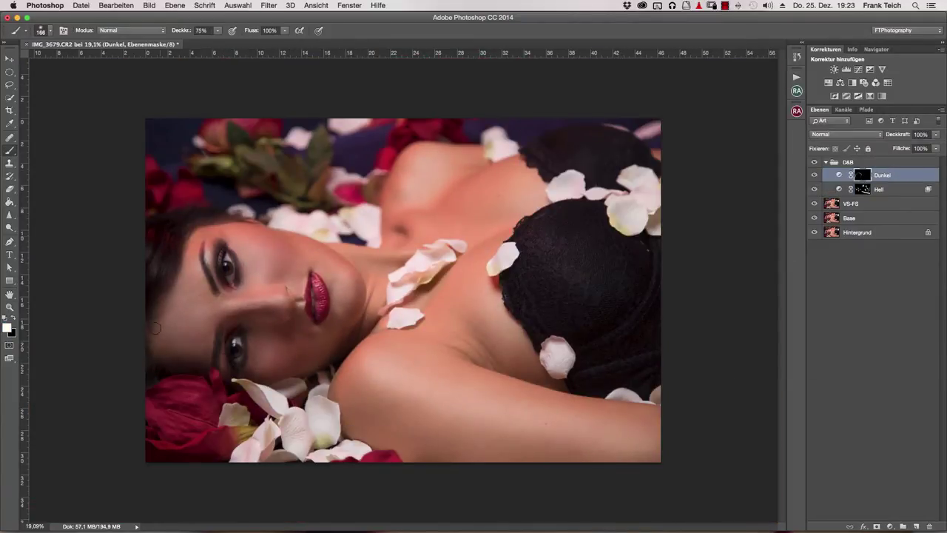
{"action": "left_click_drag", "start_coordinate": [493, 397], "coordinate": [494, 177]}
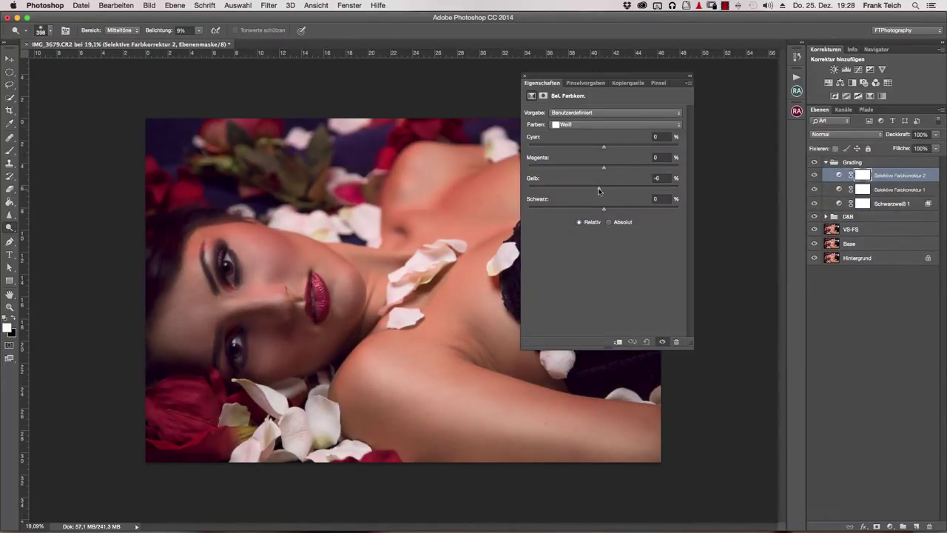
- Add a second Selektive Farbkorrektur layer targeting yellows, then add a hue/saturation adjustment
{"action": "left_click", "coordinate": [798, 195]}
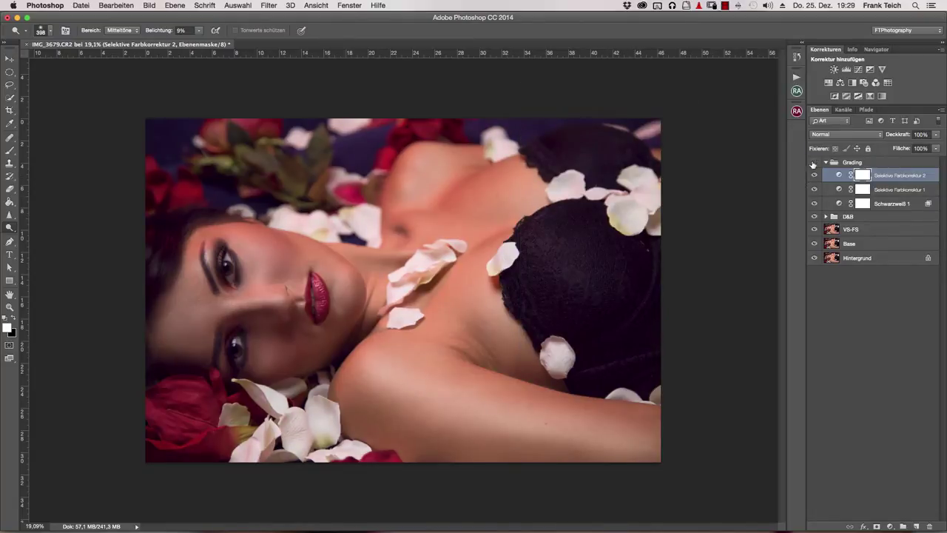
{"action": "left_click", "coordinate": [870, 95]}
{"action": "left_click", "coordinate": [614, 124]}
{"action": "left_click", "coordinate": [585, 87]}
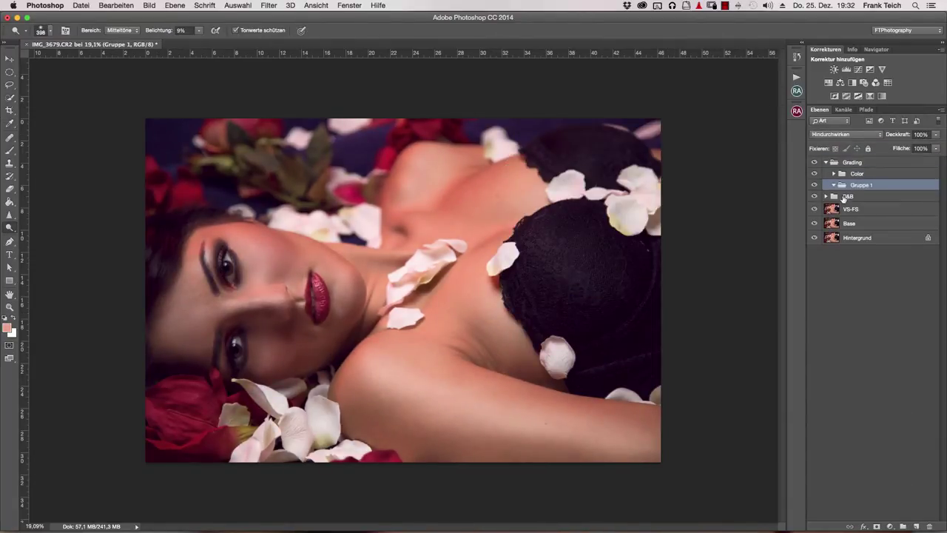
{"action": "left_click", "coordinate": [829, 83]}
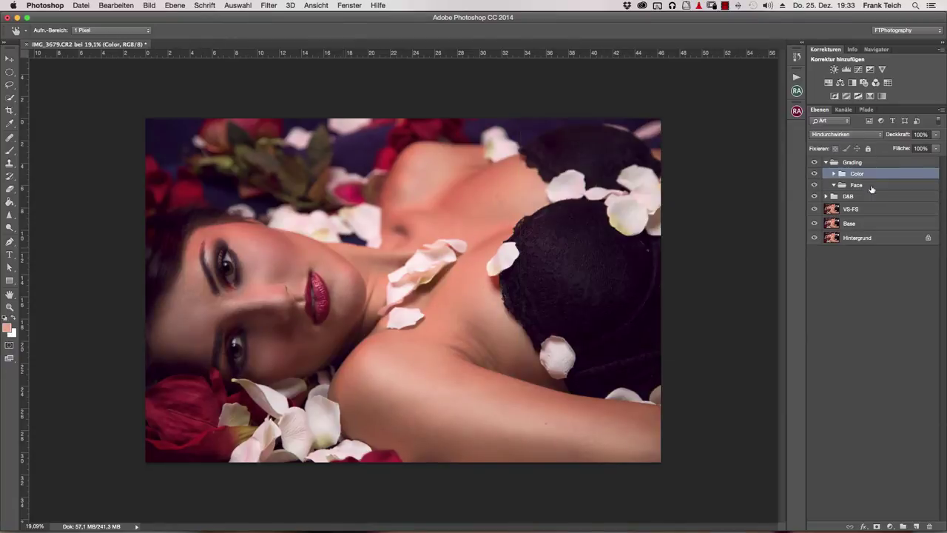
- Brighten the face with the Tonwertkorrektur output and red channel, and cut yellows' cyan to -8
{"action": "left_click_drag", "start_coordinate": [660, 214], "coordinate": [666, 214]}
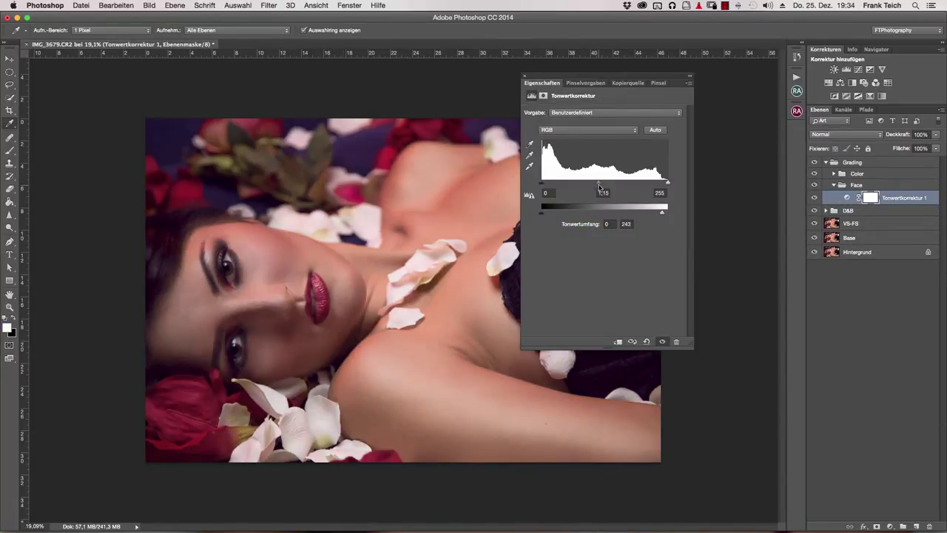
{"action": "key", "text": "alt+3"}
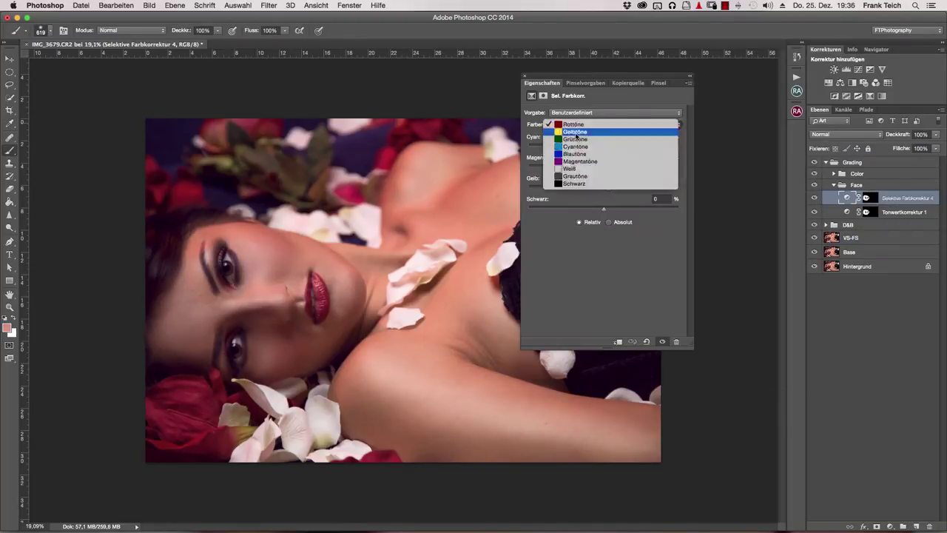
{"action": "left_click", "coordinate": [575, 133]}
{"action": "left_click_drag", "start_coordinate": [604, 146], "coordinate": [598, 147]}
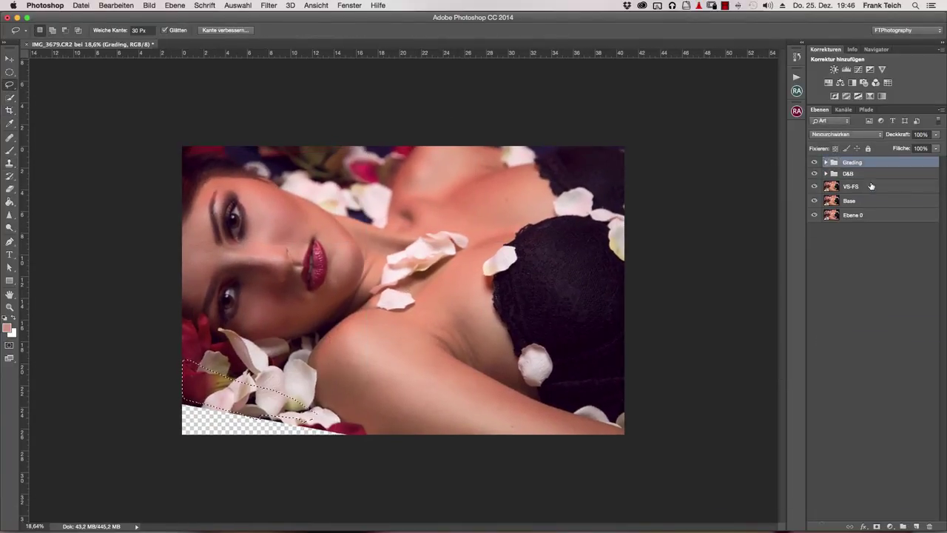
- Copy the selected petals to a new layer, move them over the empty corner, and blend with a larger brush
{"action": "key", "text": "ctrl+j"}
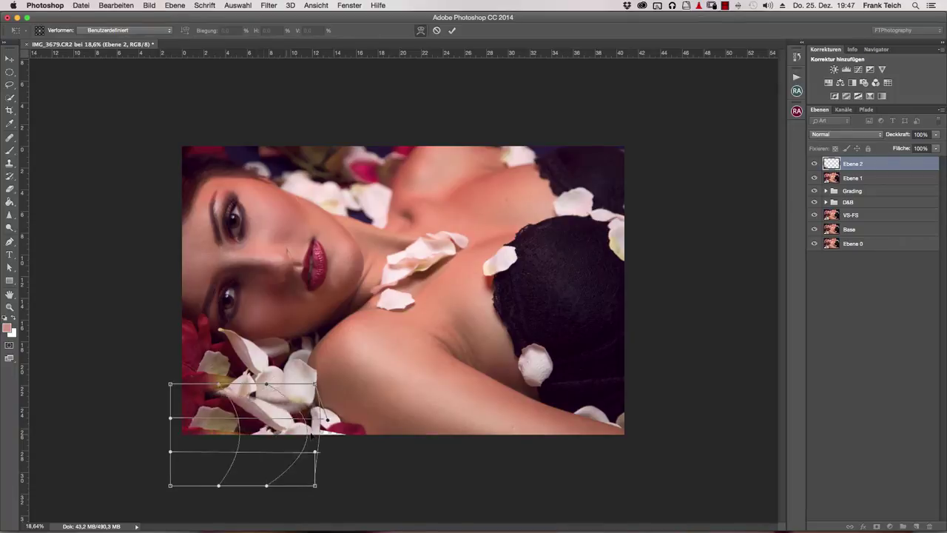
{"action": "left_click_drag", "start_coordinate": [188, 406], "coordinate": [276, 422]}
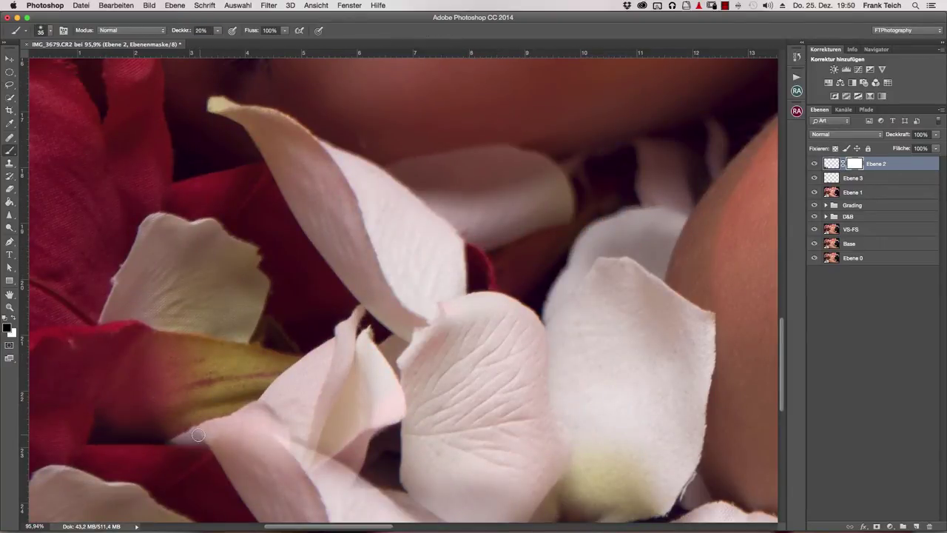
{"action": "mouse_move", "coordinate": [209, 440]}
{"action": "left_mouse_down"}
{"action": "mouse_move", "coordinate": [227, 467]}
{"action": "mouse_move", "coordinate": [232, 450]}
{"action": "left_mouse_up"}
{"action": "scroll", "coordinate": [176, 319], "scroll_direction": "down", "scroll_amount": 1}
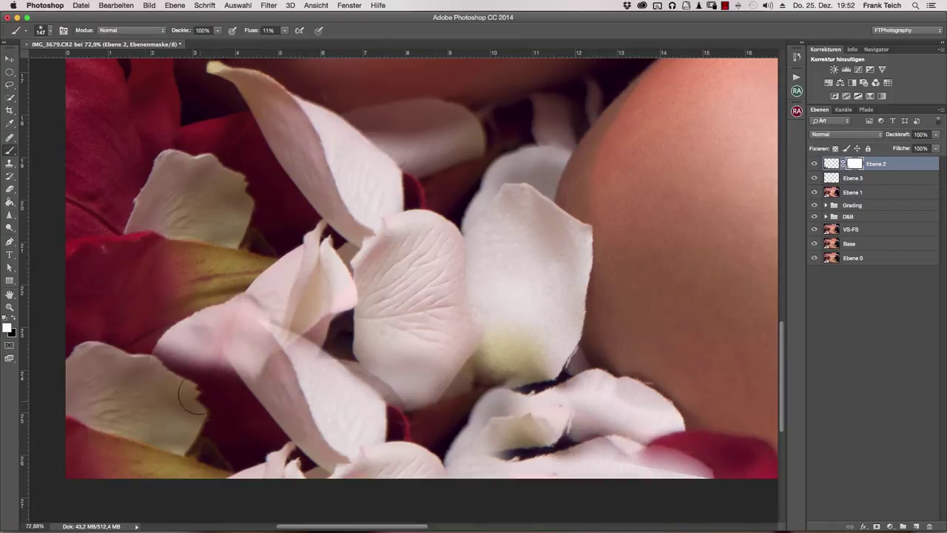
{"action": "scroll", "coordinate": [235, 358], "scroll_direction": "down", "scroll_amount": 3}
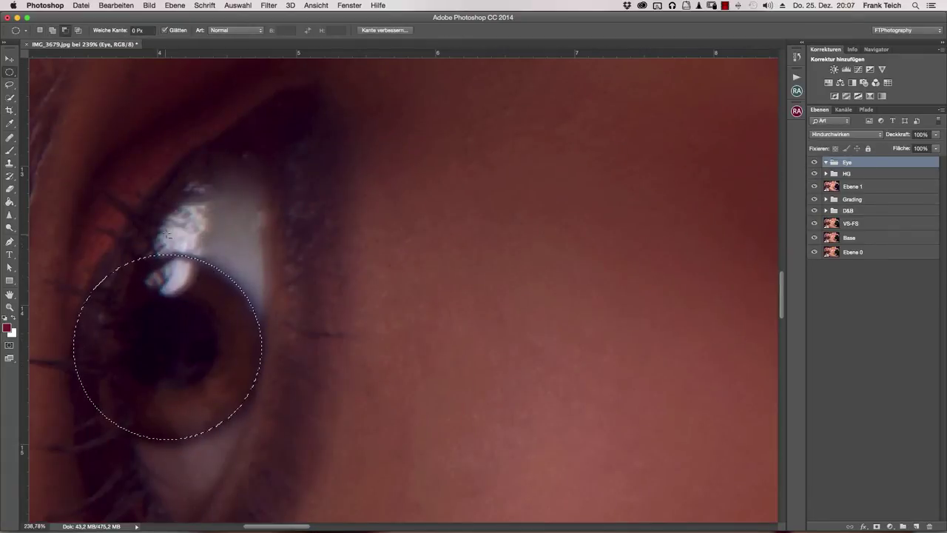
- Subtract from the iris selection with the Elliptical Marquee to leave a crescent
{"action": "left_click_drag", "start_coordinate": [132, 380], "coordinate": [185, 332]}
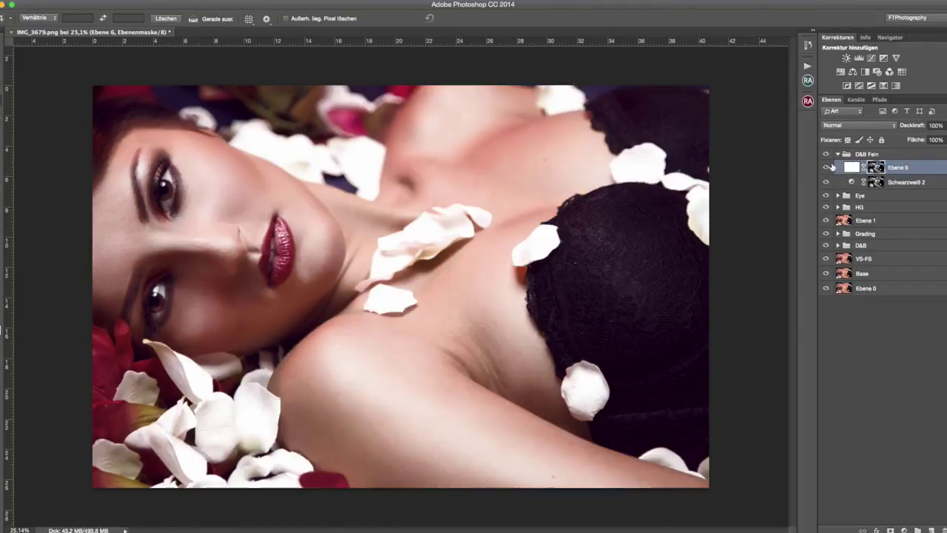
- Invert the soft-light layer's mask to black, then select Schwarzweiß 2 with the Brush tool
{"action": "key", "text": "ctrl+i"}
{"action": "key", "text": "b"}
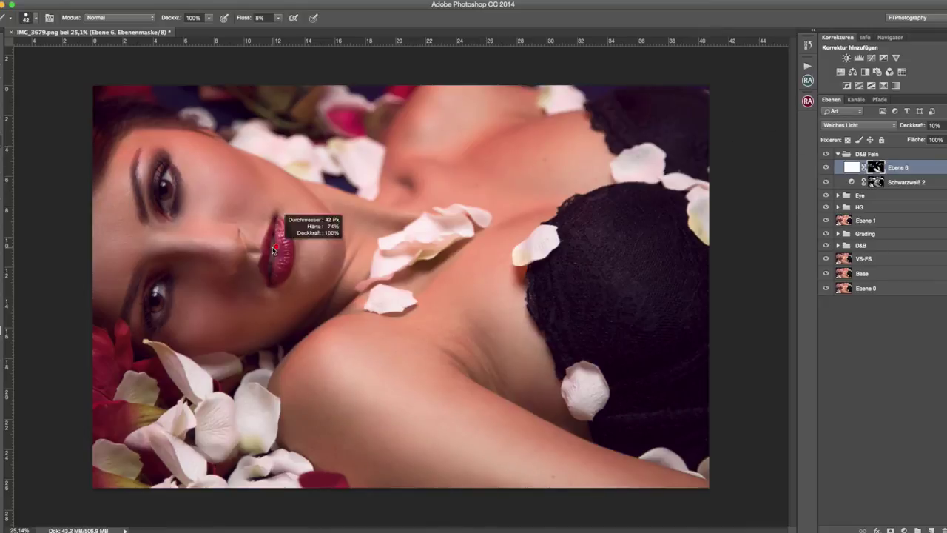
{"action": "left_click", "coordinate": [851, 183]}
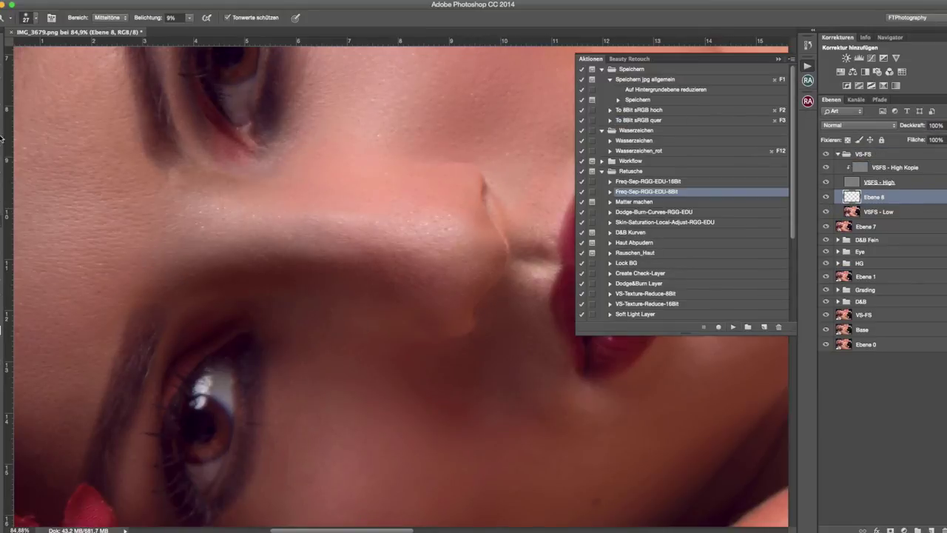
{"action": "key", "text": "b"}
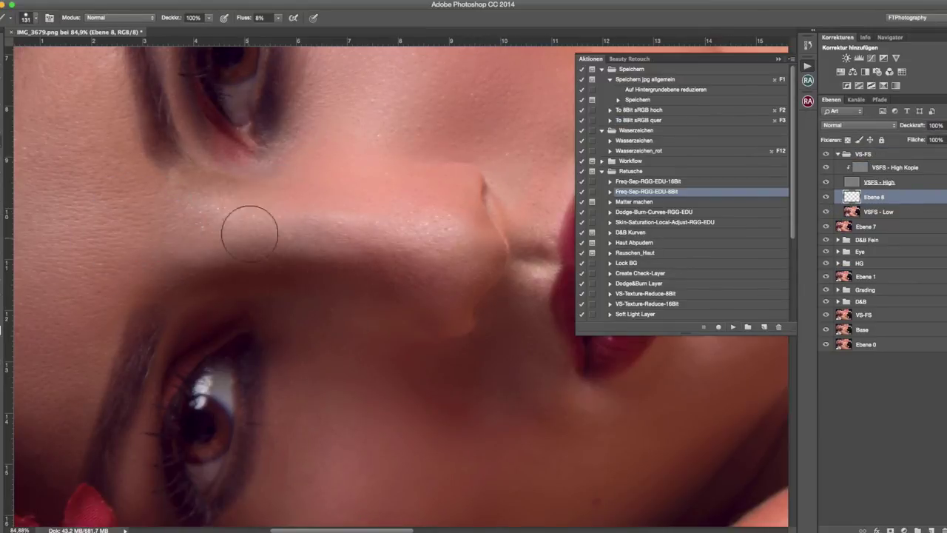
- Zoom out to check the whole face while painting on Ebene 8
{"action": "left_click_drag", "start_coordinate": [285, 222], "coordinate": [215, 235]}
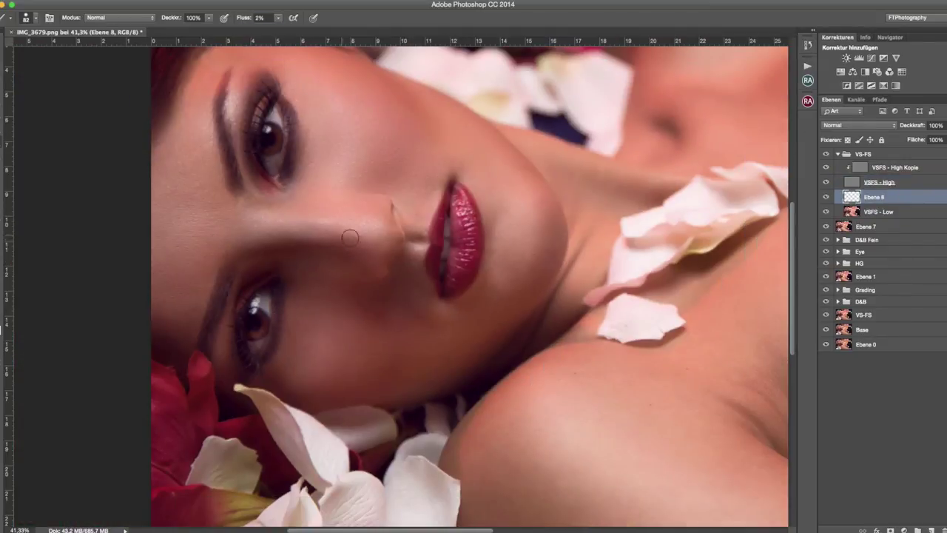